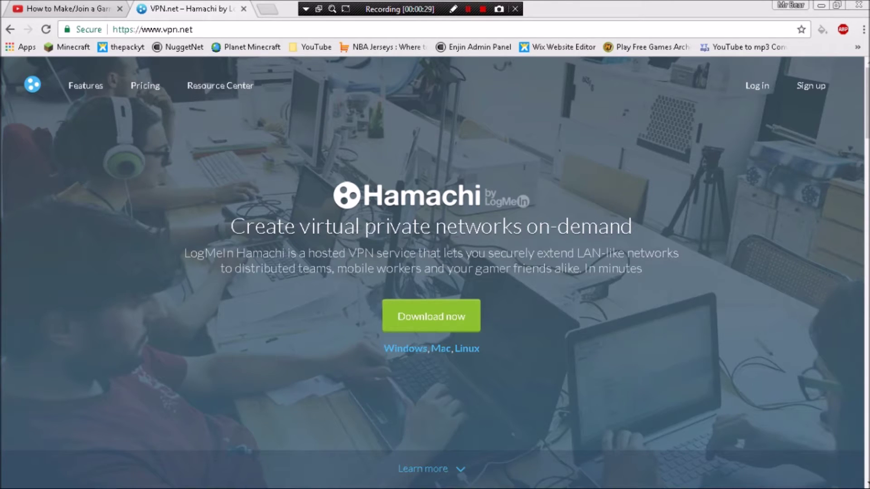
- Minimise Chrome to reveal the desktop with the LogMeIn Hamachi shortcut
{"action": "key", "text": "super+d"}
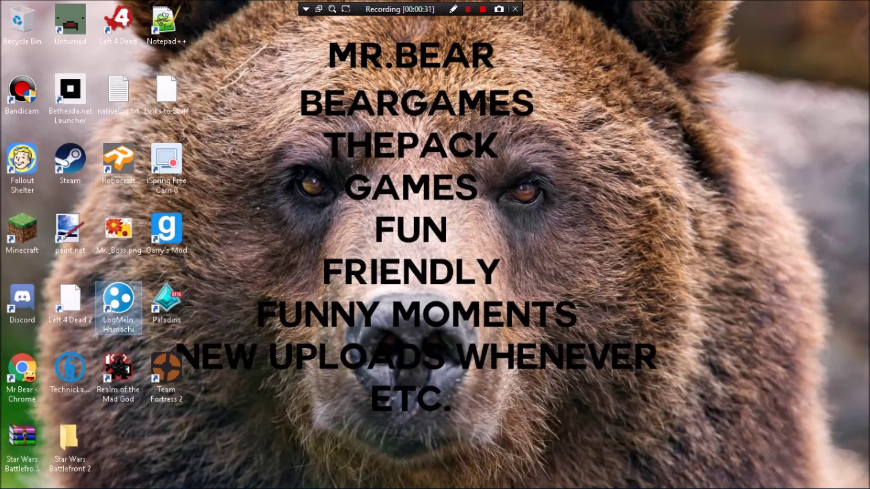
- Launch LogMeIn Hamachi, power it on, and bring up the Create a new network form
{"action": "double_click", "coordinate": [119, 301]}
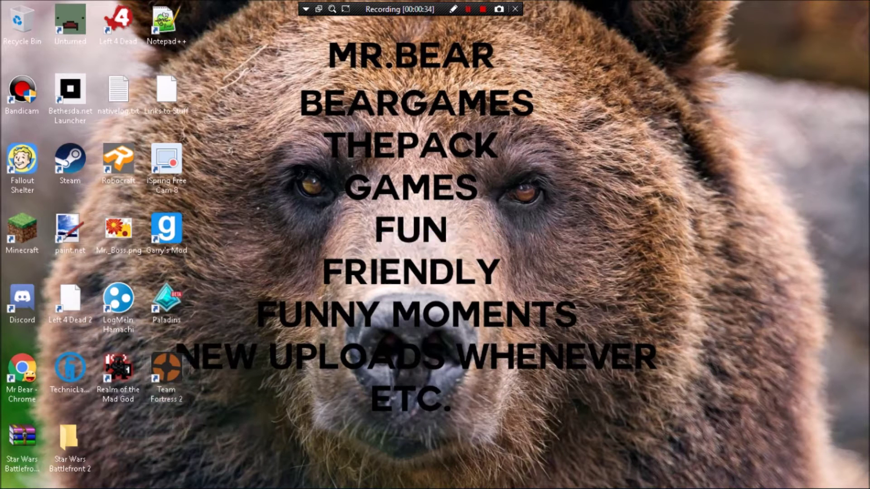
{"action": "left_click_drag", "start_coordinate": [693, 129], "coordinate": [400, 81]}
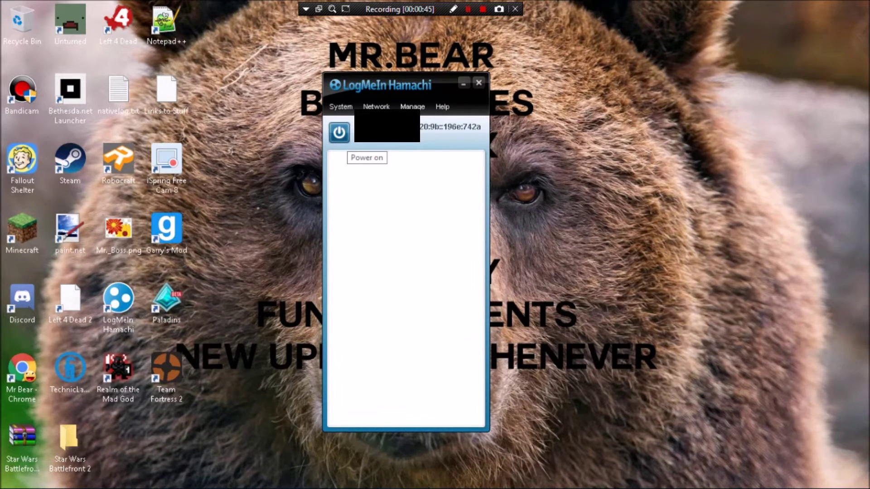
{"action": "left_click", "coordinate": [339, 133]}
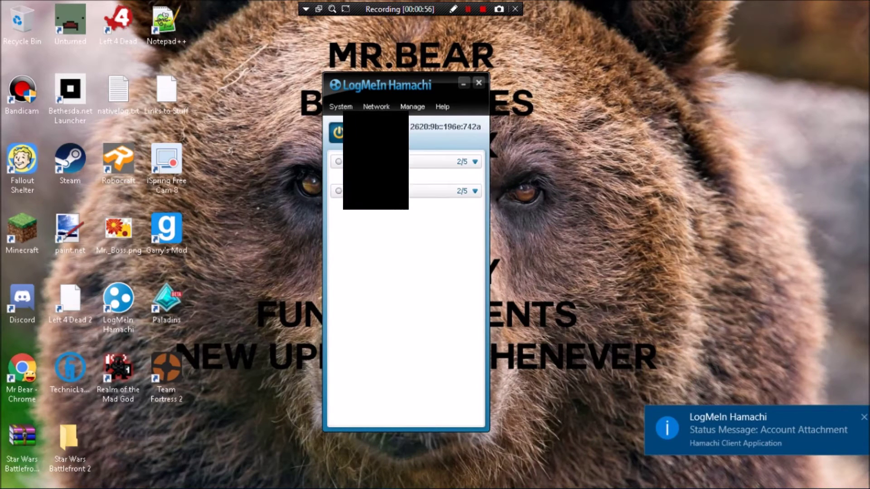
{"action": "left_click", "coordinate": [376, 106]}
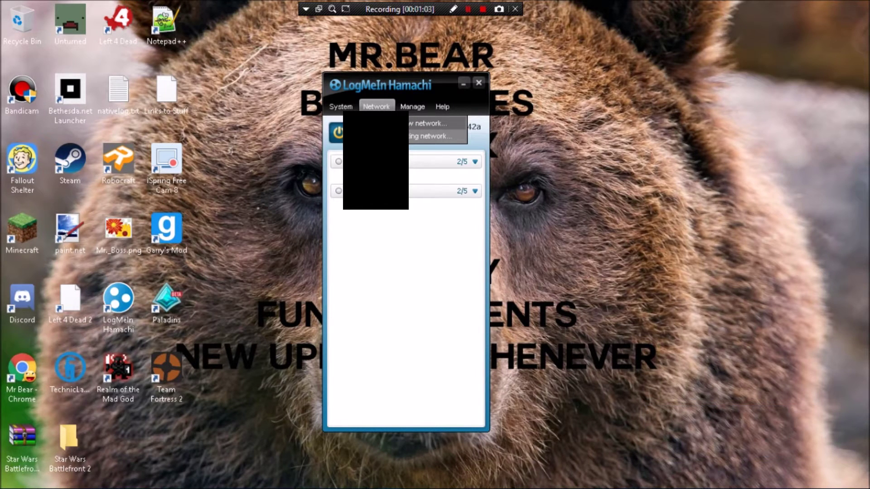
{"action": "left_click", "coordinate": [413, 123]}
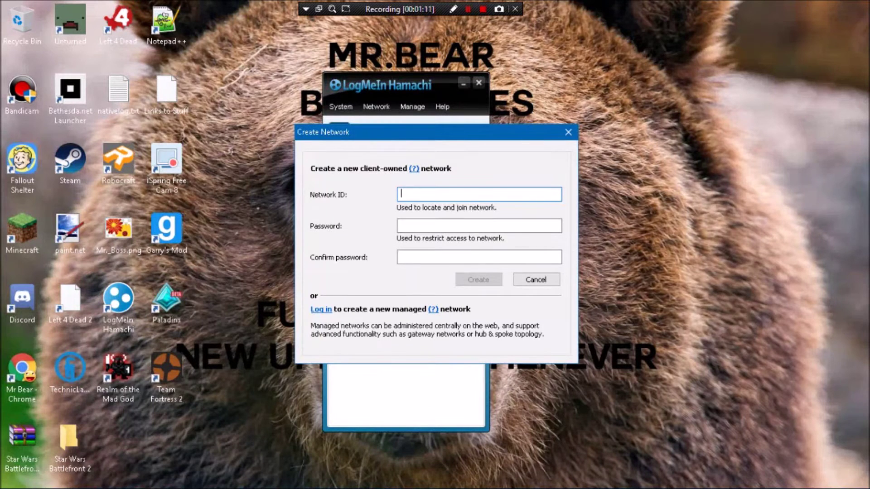
- Try creating a network named 'Test Server' with a password entered twice
{"action": "type", "text": "Test Se"}
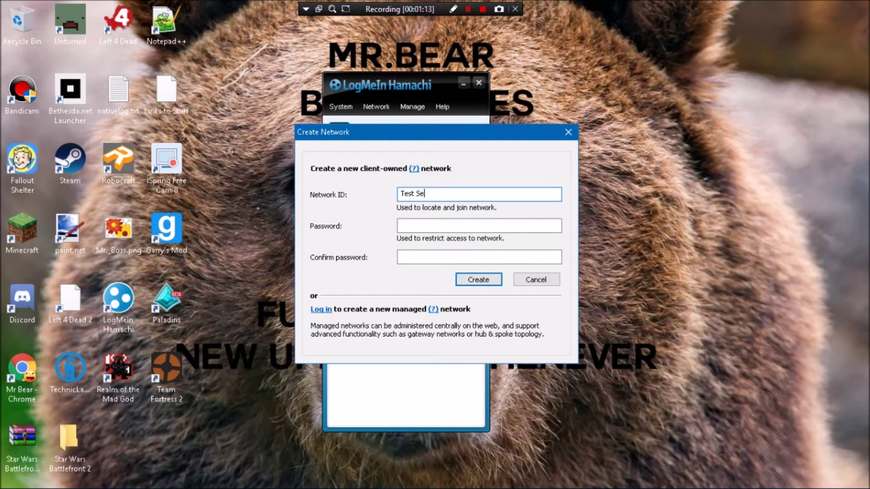
{"action": "type", "text": "rver"}
{"action": "key", "text": "Tab"}
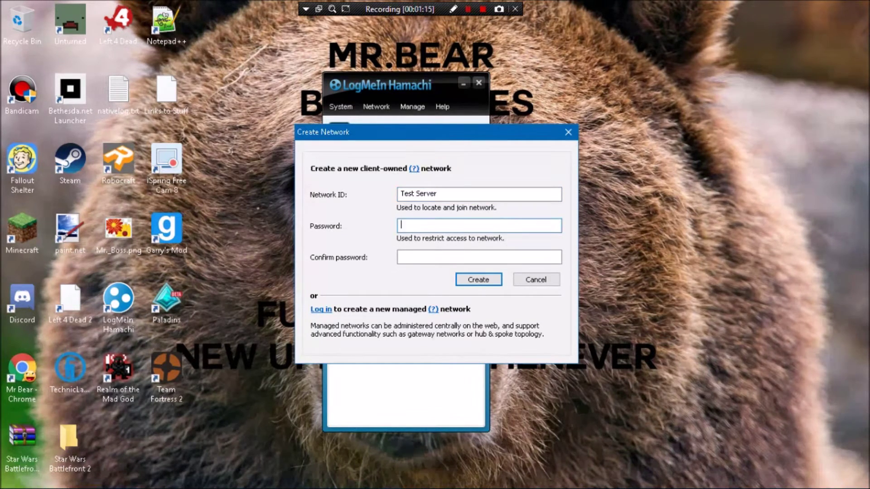
{"action": "type", "text": "•••••"}
{"action": "key", "text": "Tab"}
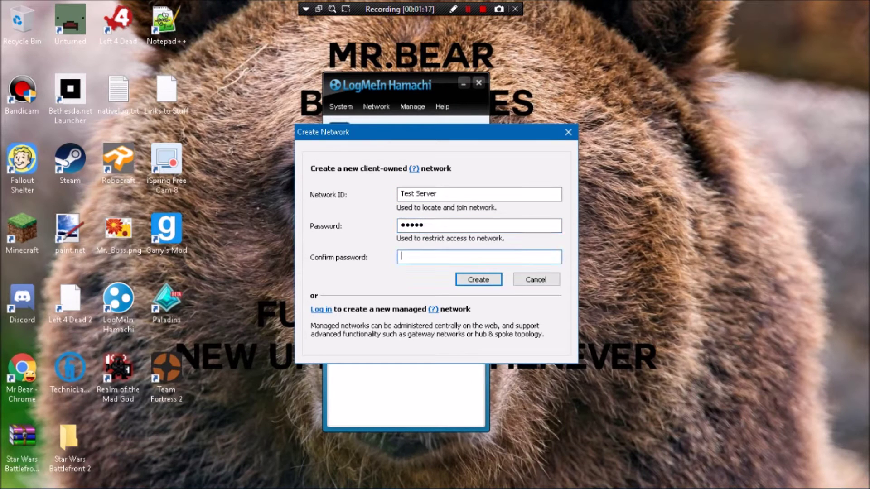
{"action": "type", "text": "•••••"}
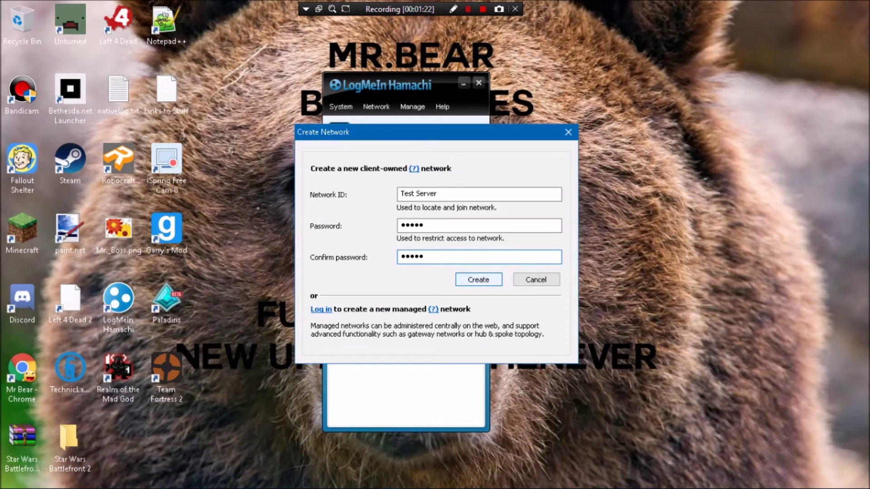
{"action": "key", "text": "Return"}
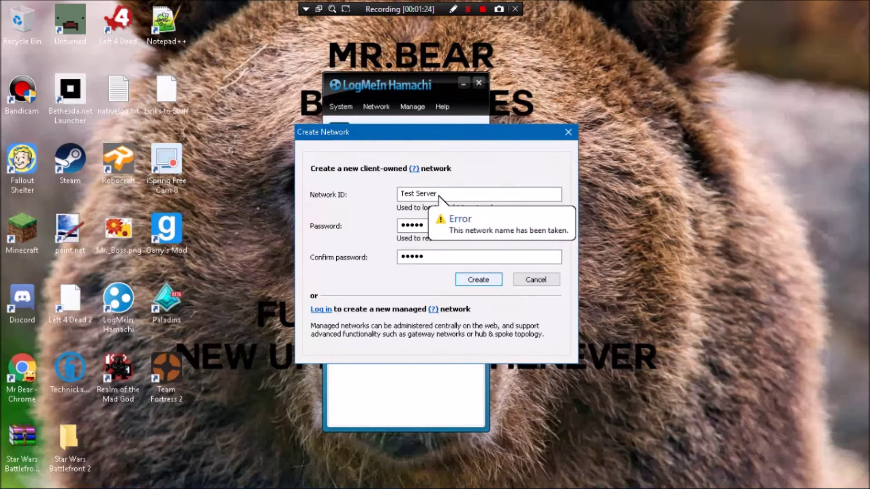
- Replace the taken name with T#EST and create the network
{"action": "double_click", "coordinate": [436, 194]}
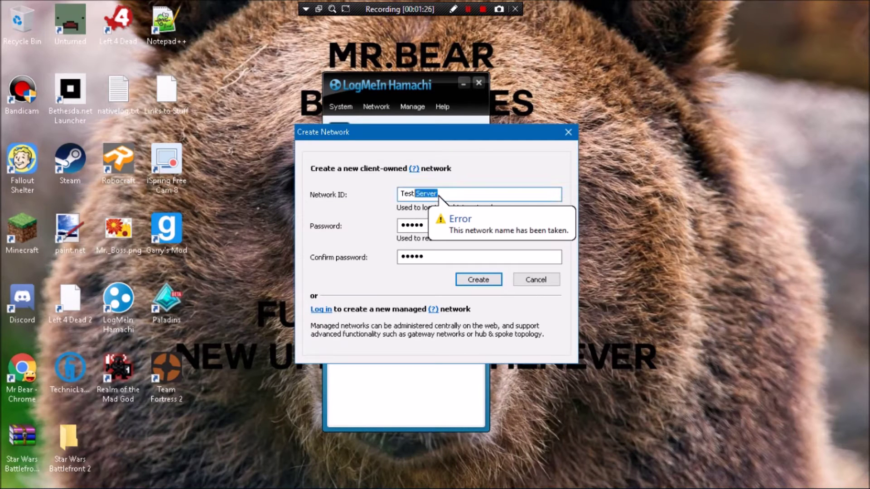
{"action": "key", "text": "BackSpace"}
{"action": "key", "text": "BackSpace"}
{"action": "key", "text": "BackSpace"}
{"action": "key", "text": "BackSpace"}
{"action": "key", "text": "BackSpace"}
{"action": "key", "text": "BackSpace"}
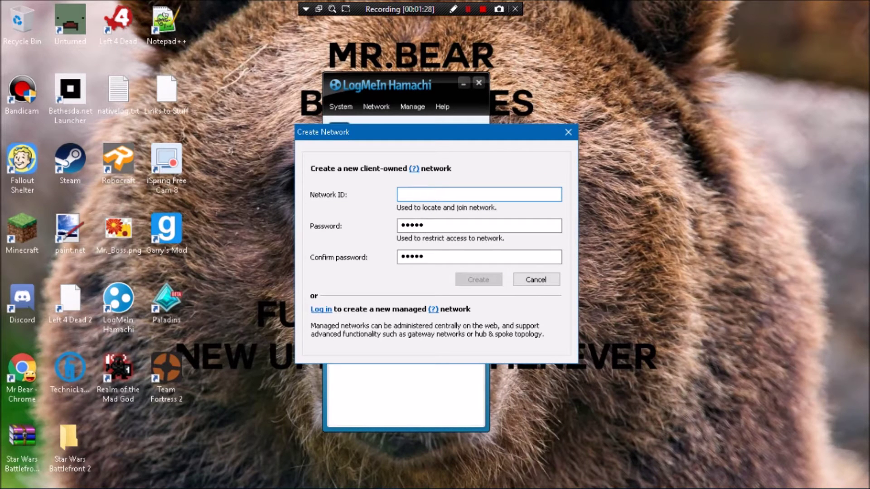
{"action": "type", "text": "T#"}
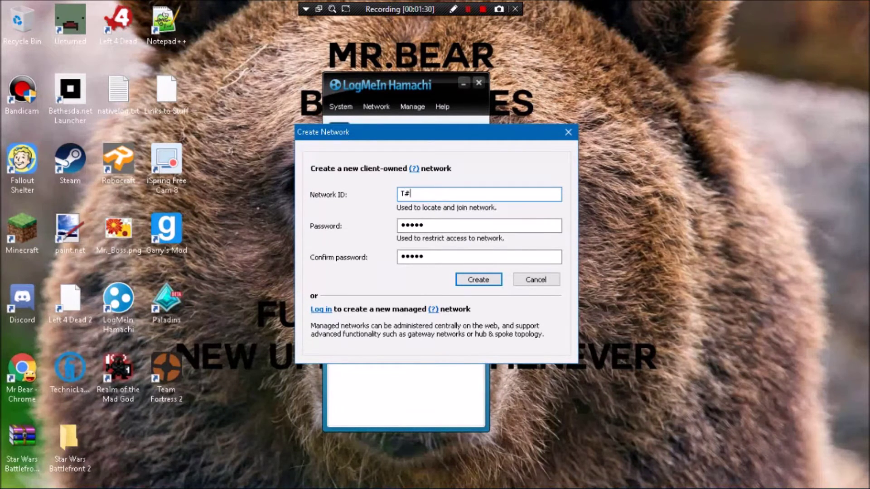
{"action": "type", "text": "EST"}
{"action": "key", "text": "Return"}
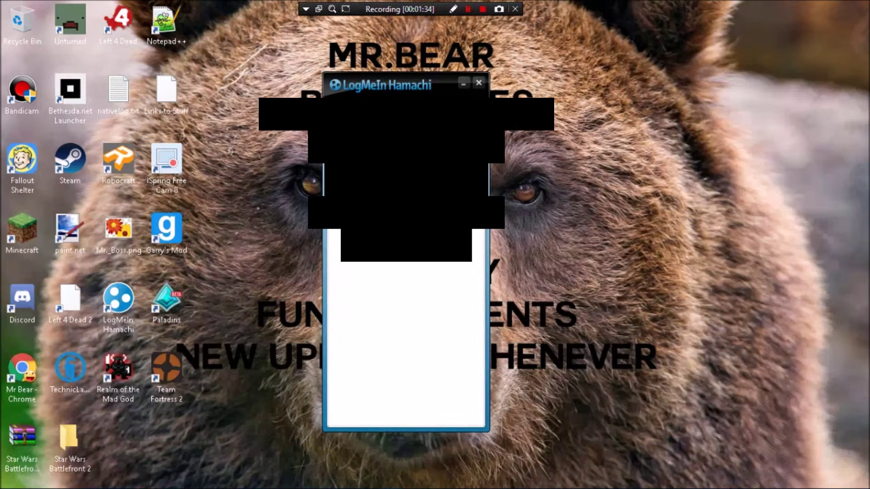
{"action": "right_click", "coordinate": [371, 210]}
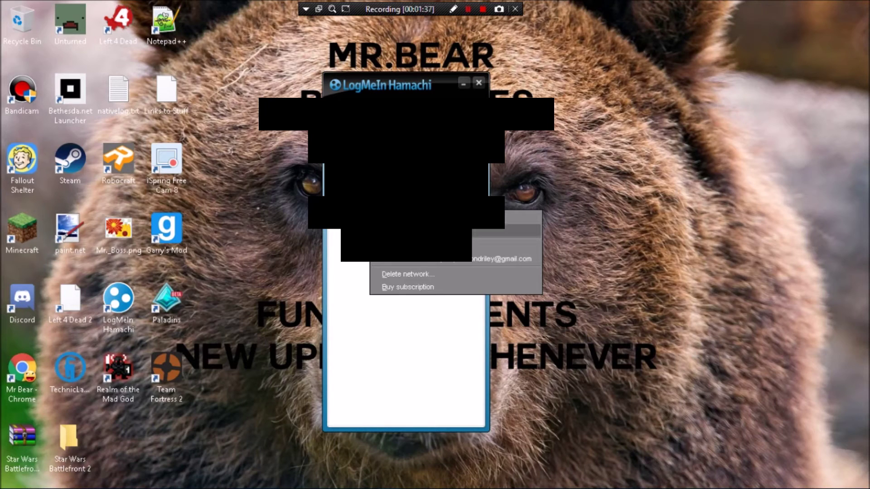
{"action": "key", "text": "Escape"}
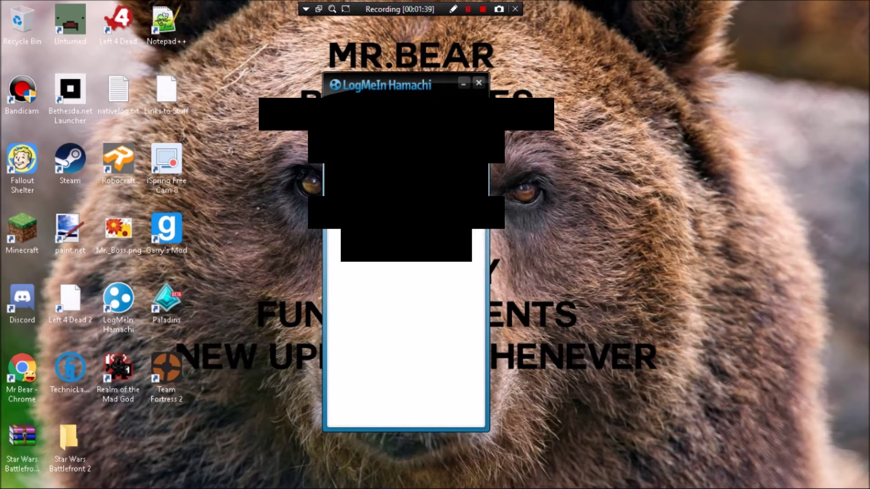
{"action": "right_click", "coordinate": [391, 186]}
{"action": "left_click", "coordinate": [431, 227]}
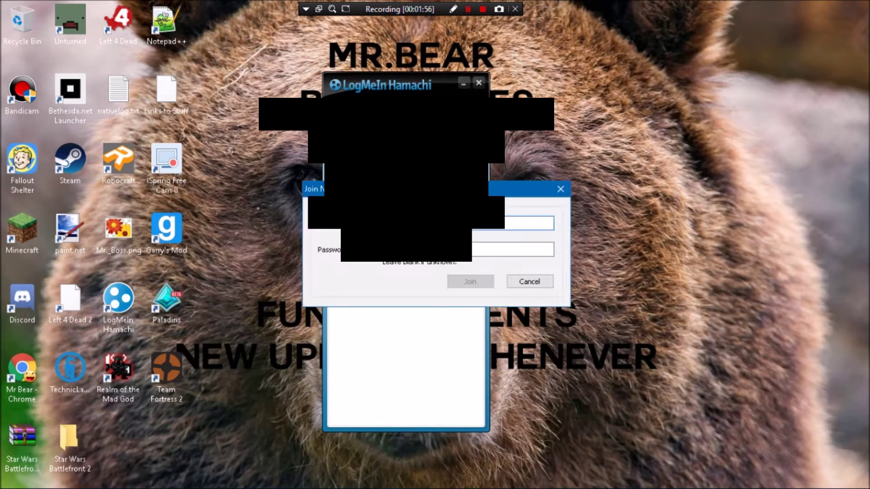
{"action": "type", "text": "a"}
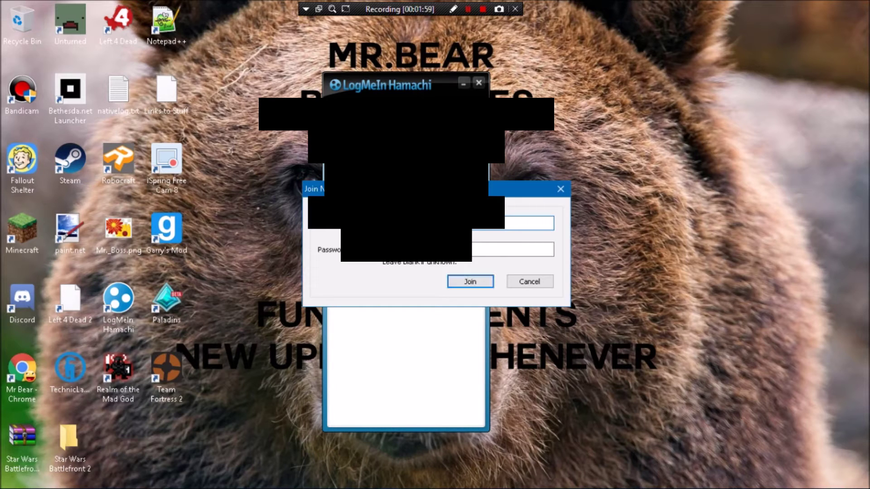
{"action": "key", "text": "BackSpace"}
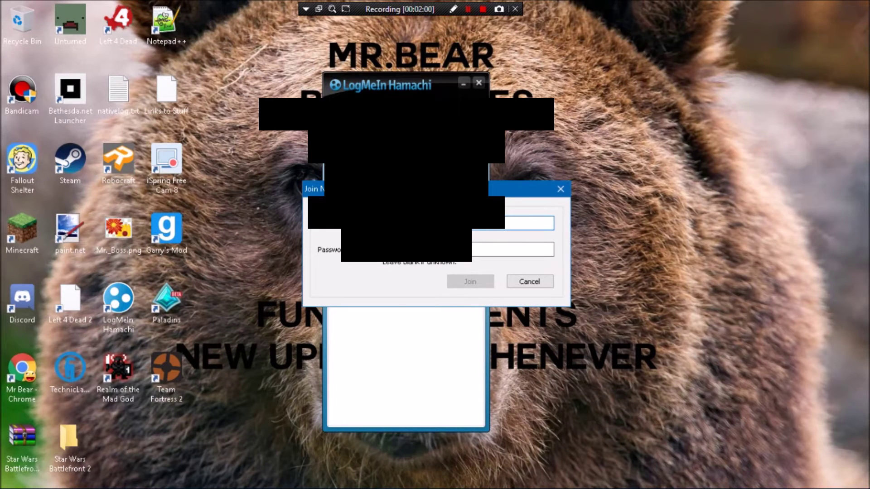
{"action": "key", "text": "Tab"}
{"action": "key", "text": "Caps_Lock"}
- Close the join network form and choose Start New Game in Garry's Mod
{"action": "left_click", "coordinate": [529, 282]}
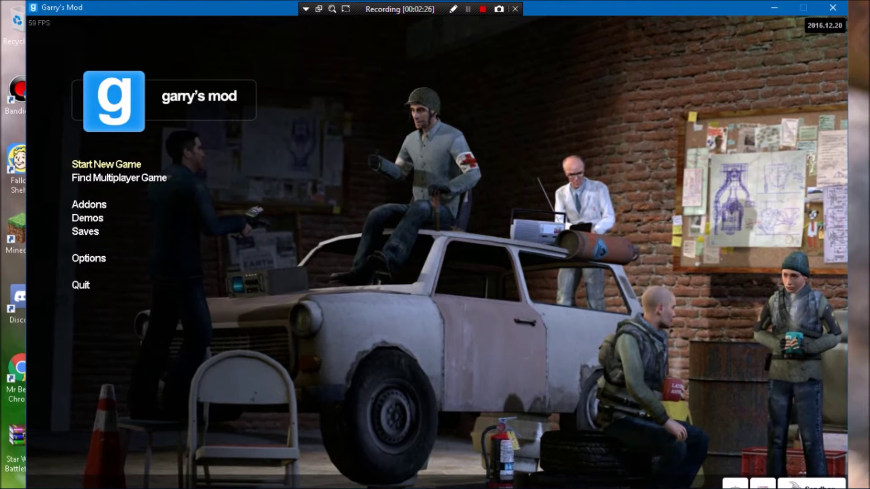
{"action": "left_click", "coordinate": [106, 164]}
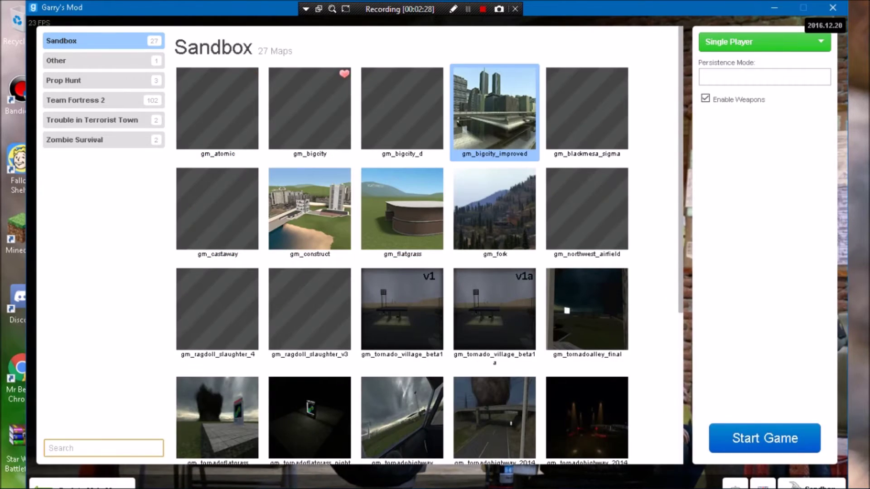
{"action": "left_click", "coordinate": [765, 42]}
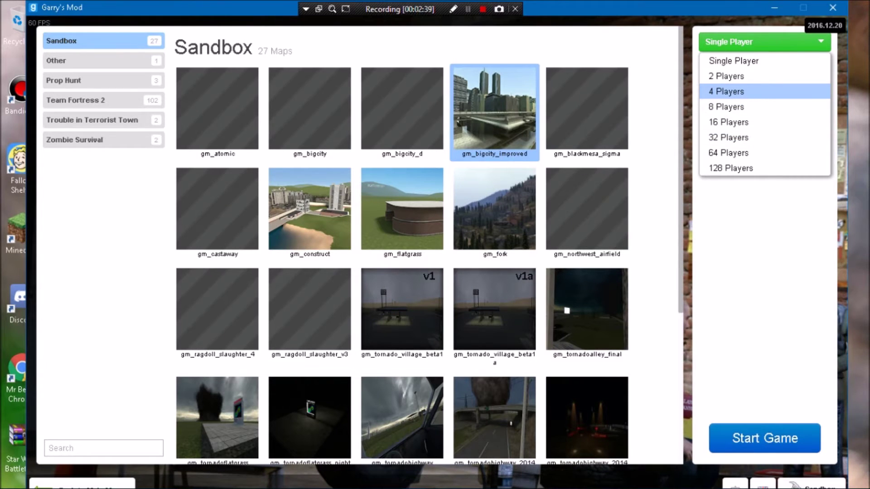
{"action": "left_click", "coordinate": [730, 91]}
{"action": "scroll", "coordinate": [762, 226], "scroll_direction": "down", "scroll_amount": 3}
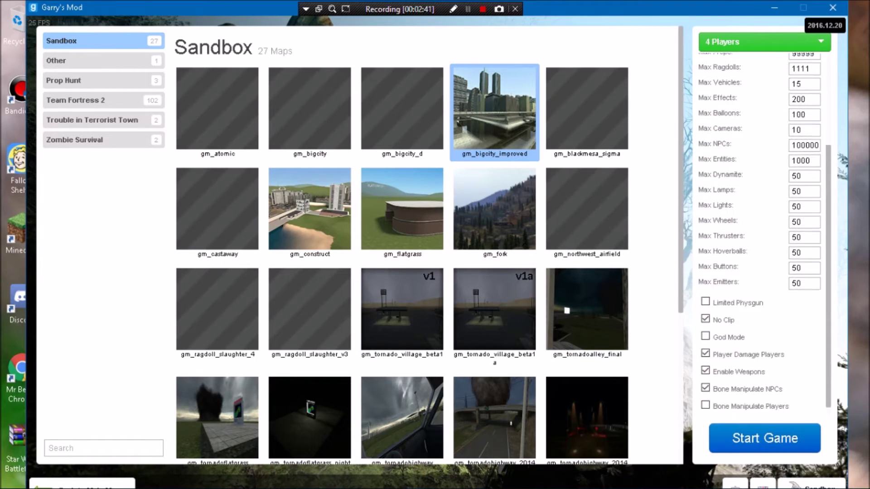
{"action": "scroll", "coordinate": [762, 227], "scroll_direction": "up", "scroll_amount": 3}
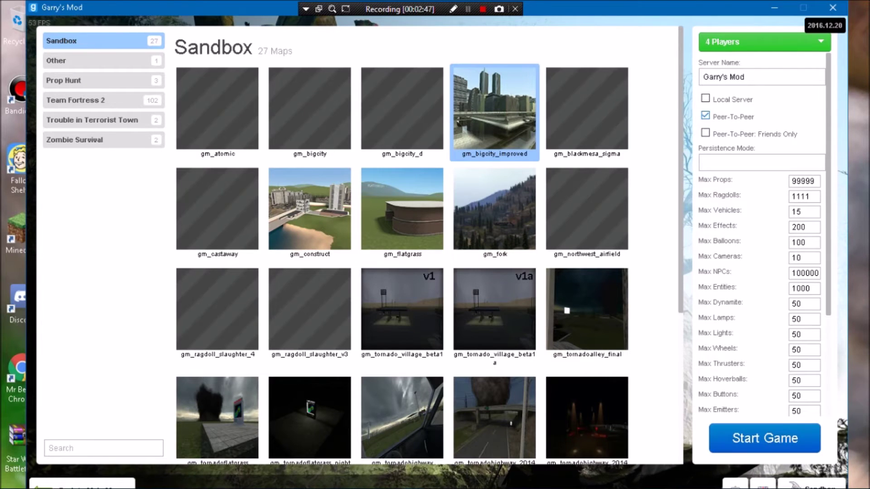
{"action": "left_click", "coordinate": [706, 116]}
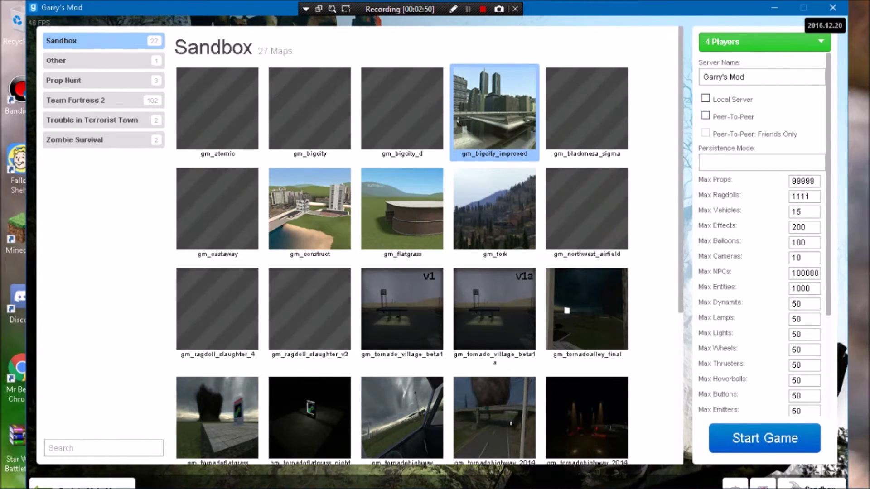
{"action": "left_click", "coordinate": [761, 77]}
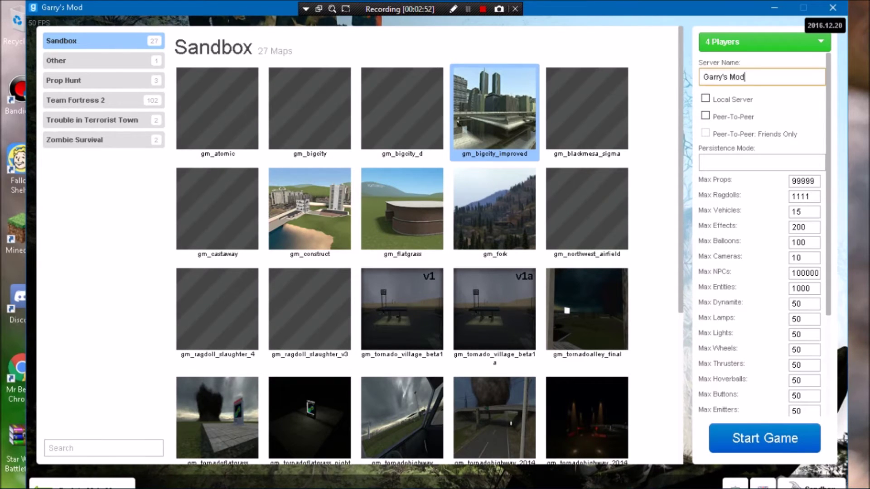
{"action": "mouse_move", "coordinate": [745, 77]}
{"action": "left_mouse_down"}
{"action": "mouse_move", "coordinate": [719, 77]}
{"action": "mouse_move", "coordinate": [747, 77]}
{"action": "left_mouse_up"}
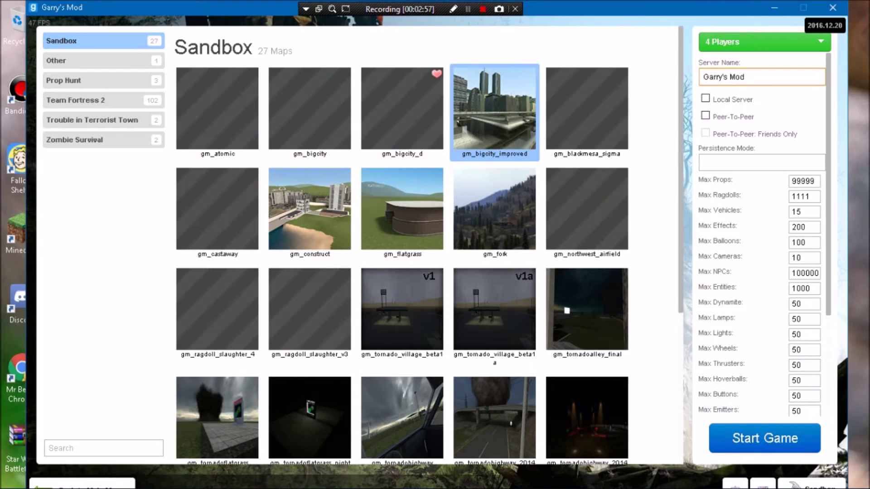
{"action": "scroll", "coordinate": [402, 308], "scroll_direction": "down", "scroll_amount": 5}
{"action": "scroll", "coordinate": [217, 308], "scroll_direction": "up", "scroll_amount": 5}
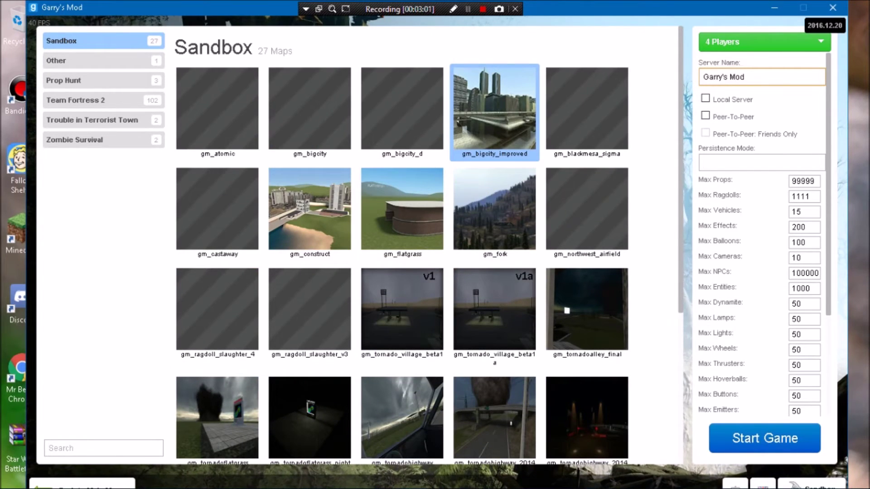
{"action": "left_click", "coordinate": [103, 100]}
{"action": "scroll", "coordinate": [310, 109], "scroll_direction": "down", "scroll_amount": 9}
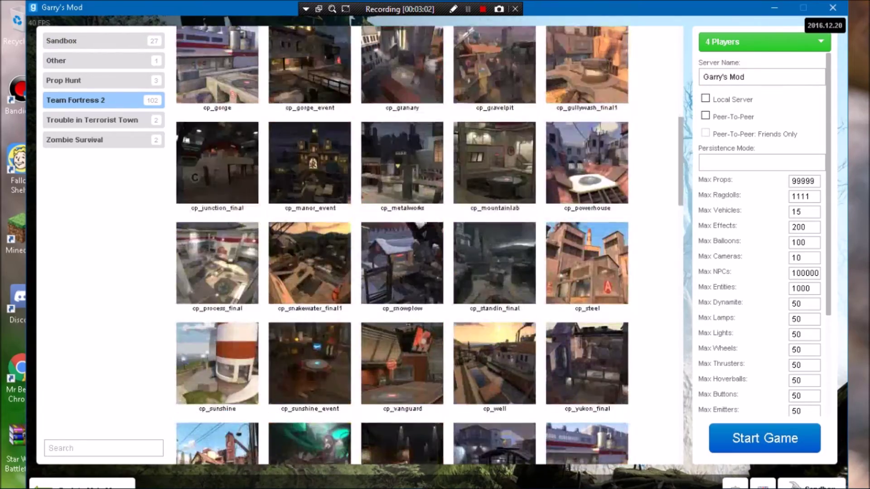
{"action": "scroll", "coordinate": [402, 245], "scroll_direction": "down", "scroll_amount": 15}
{"action": "scroll", "coordinate": [402, 245], "scroll_direction": "up", "scroll_amount": 5}
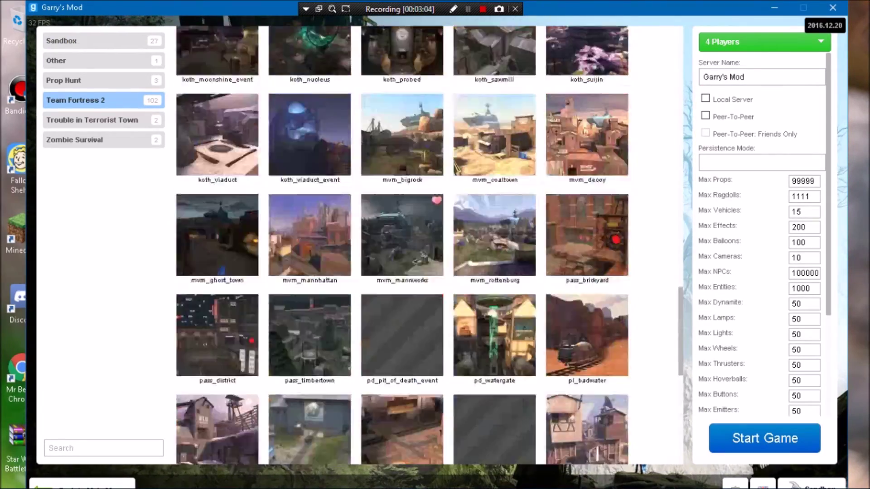
{"action": "scroll", "coordinate": [402, 244], "scroll_direction": "up", "scroll_amount": 9}
{"action": "left_click", "coordinate": [104, 41]}
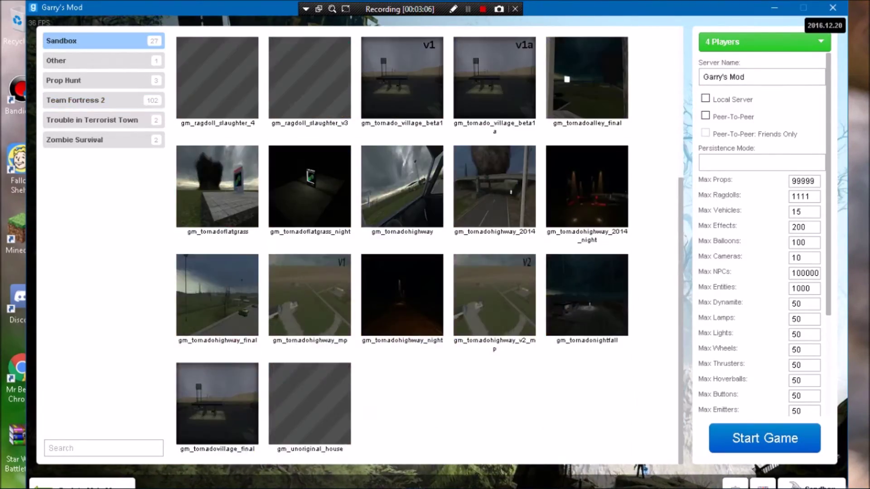
{"action": "scroll", "coordinate": [317, 294], "scroll_direction": "up", "scroll_amount": 5}
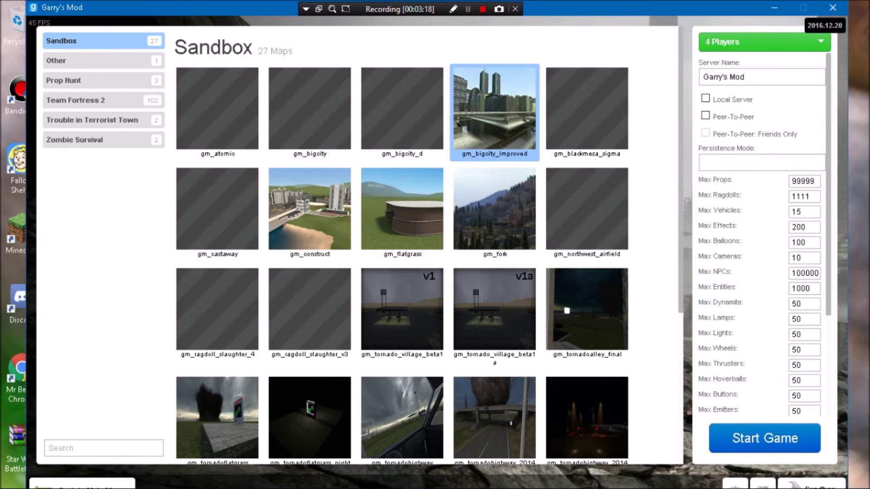
{"action": "scroll", "coordinate": [762, 235], "scroll_direction": "down", "scroll_amount": 3}
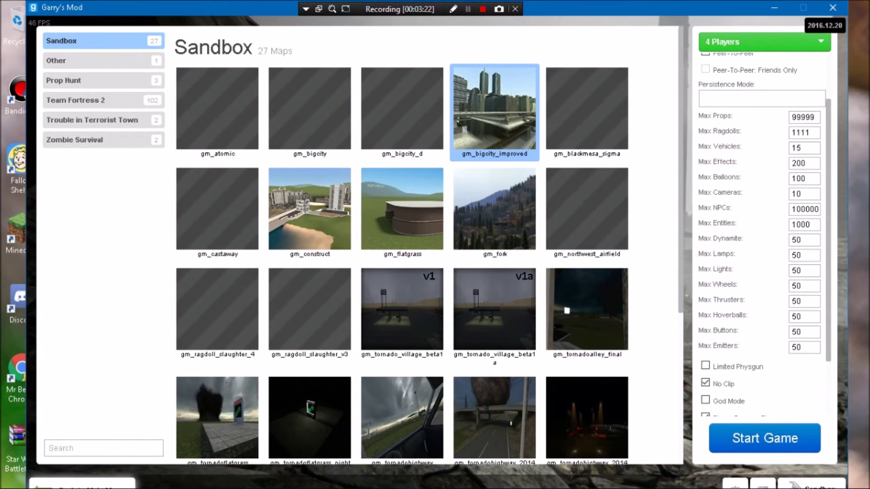
{"action": "left_click", "coordinate": [83, 485]}
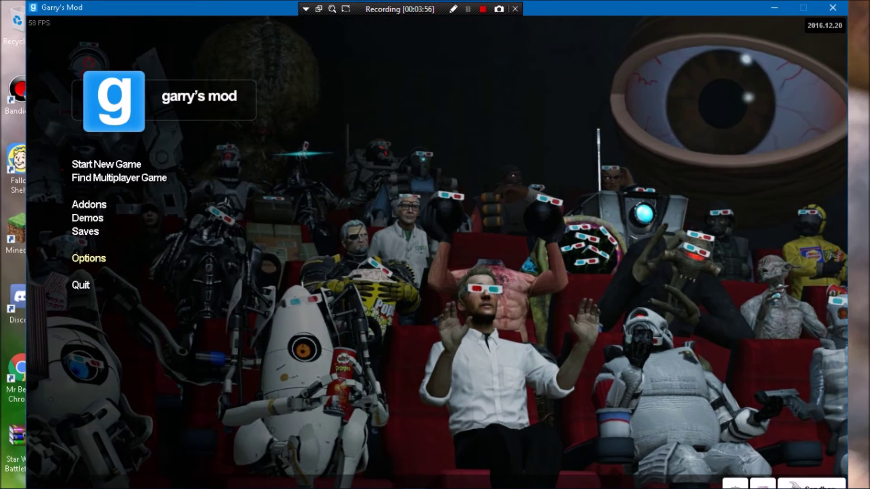
- Tick Enable developer console in the advanced keyboard options, then apply and save
{"action": "left_click", "coordinate": [89, 258]}
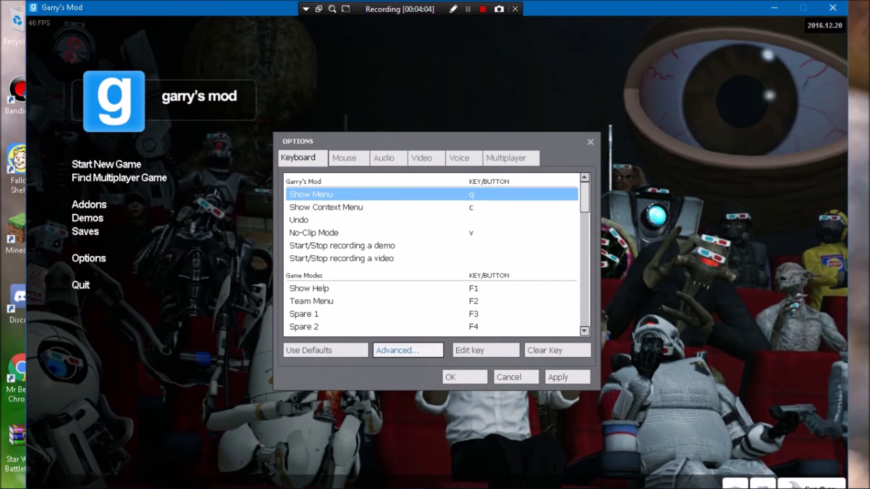
{"action": "left_click", "coordinate": [408, 350]}
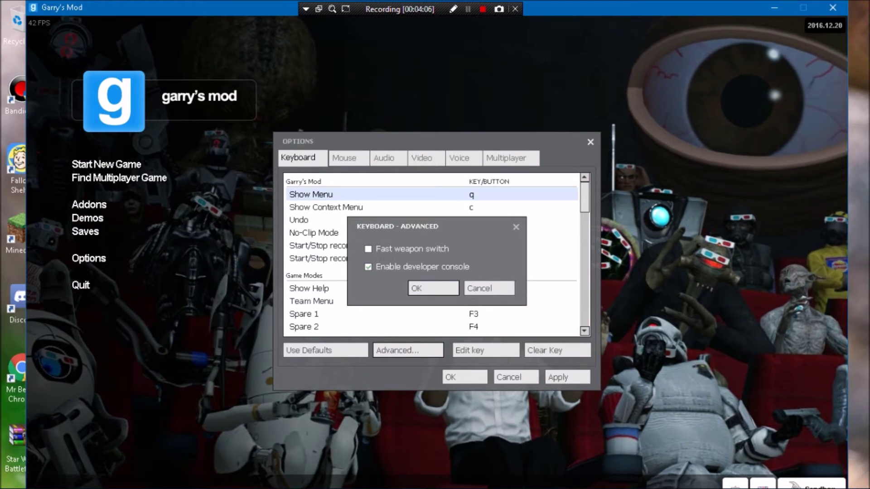
{"action": "left_click", "coordinate": [368, 267]}
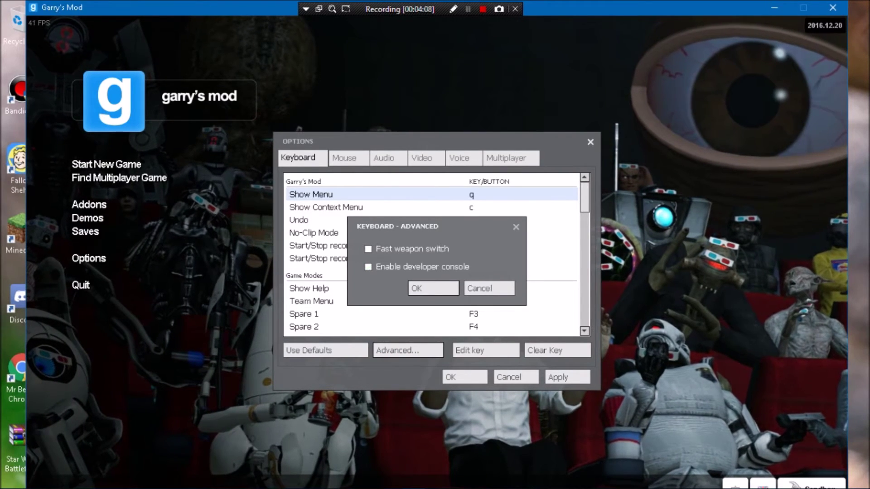
{"action": "left_click", "coordinate": [434, 288]}
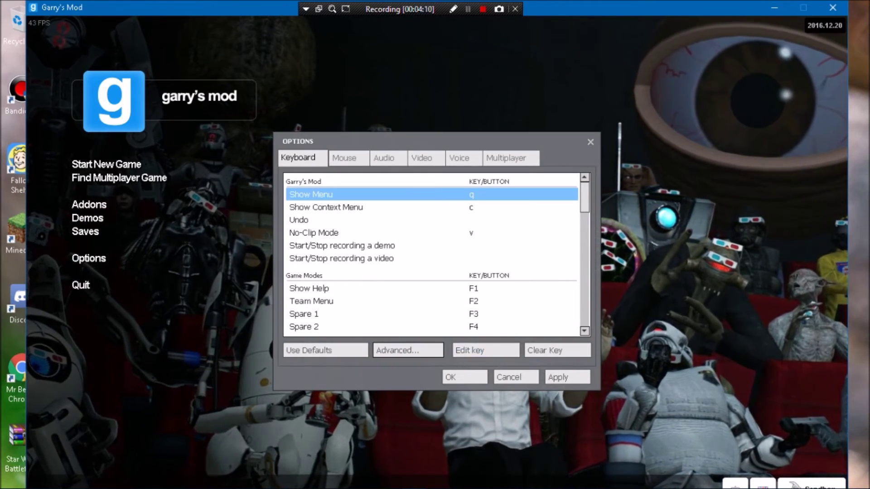
{"action": "left_click", "coordinate": [558, 377]}
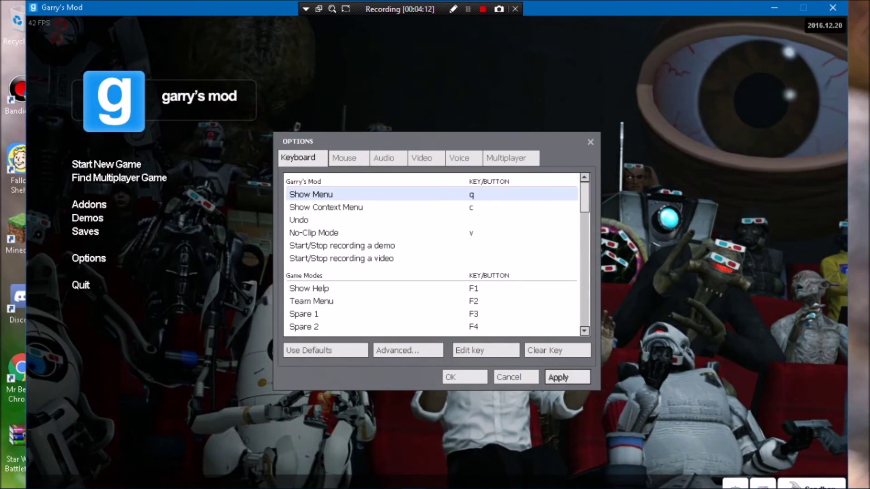
{"action": "scroll", "coordinate": [430, 254], "scroll_direction": "down", "scroll_amount": 5}
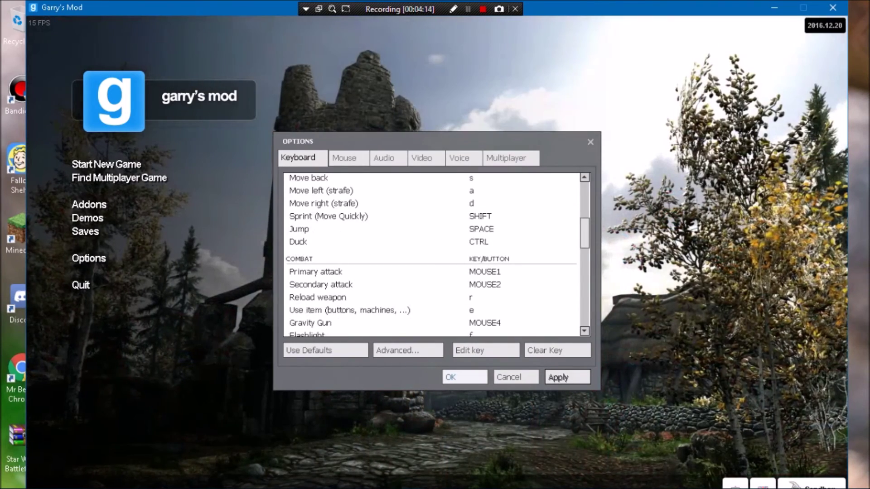
{"action": "left_click", "coordinate": [465, 377]}
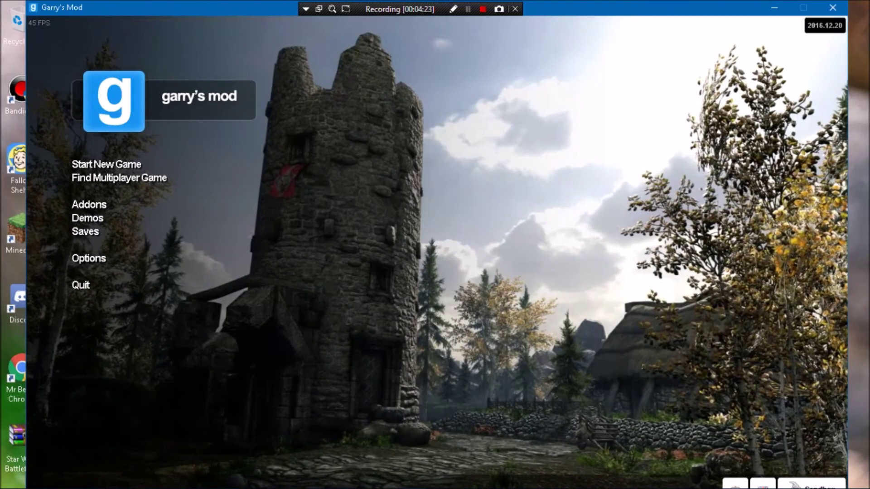
- Reopen the advanced keyboard settings to confirm the developer console is enabled
{"action": "left_click", "coordinate": [89, 258]}
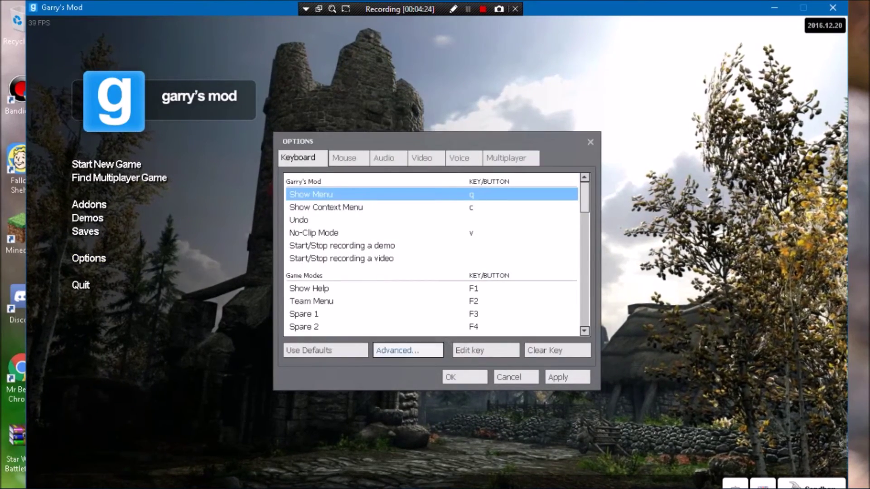
{"action": "left_click", "coordinate": [408, 351]}
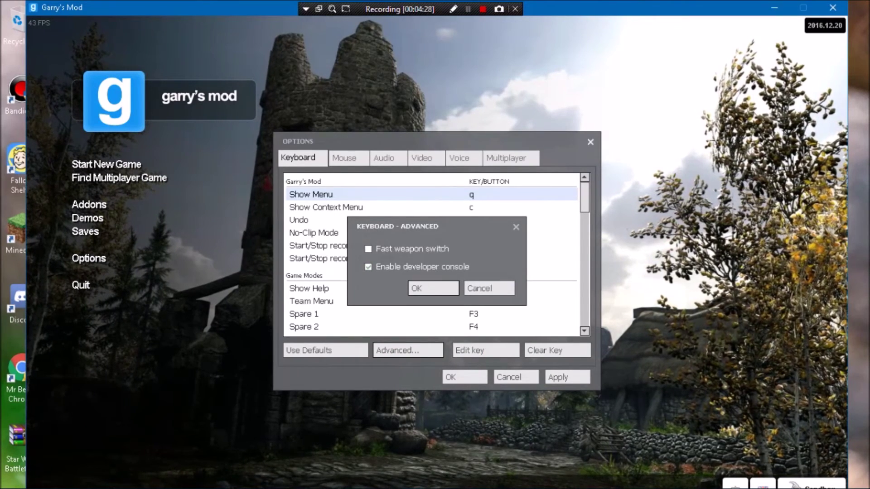
{"action": "left_click", "coordinate": [433, 289]}
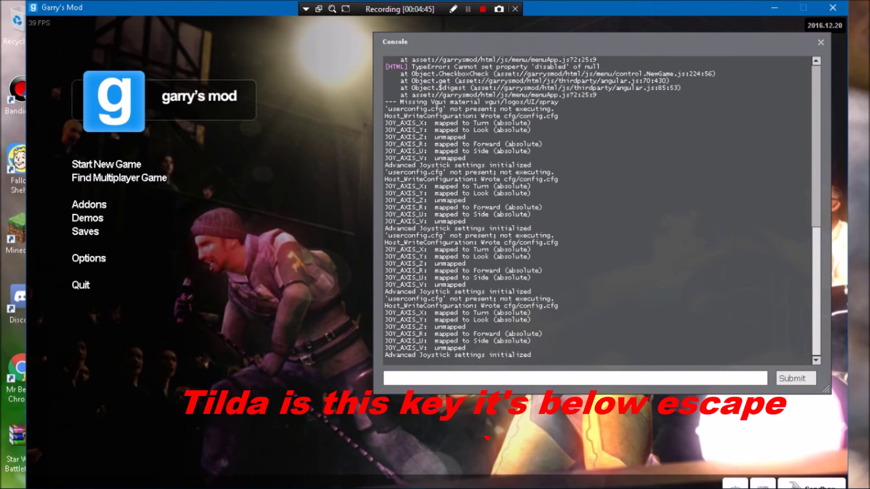
- Type 'connect' into the developer console's command line
{"action": "type", "text": "connect"}
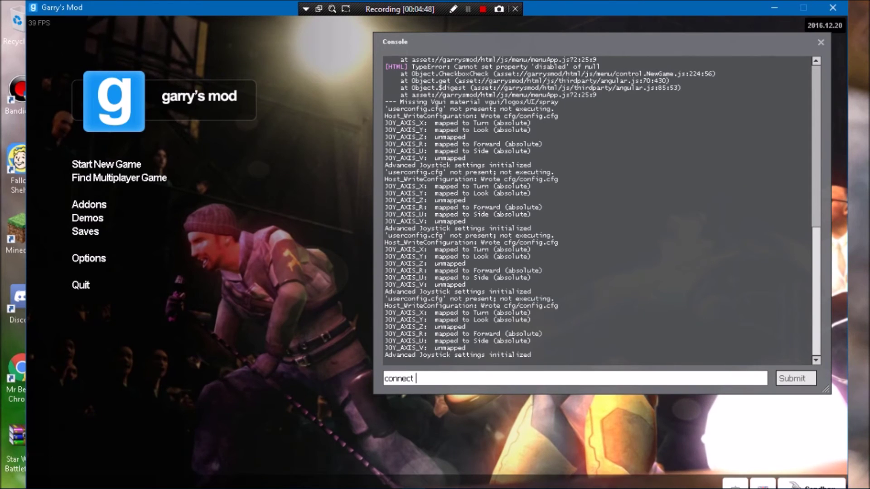
{"action": "mouse_move", "coordinate": [56, 482]}
{"action": "mouse_move", "coordinate": [390, 480]}
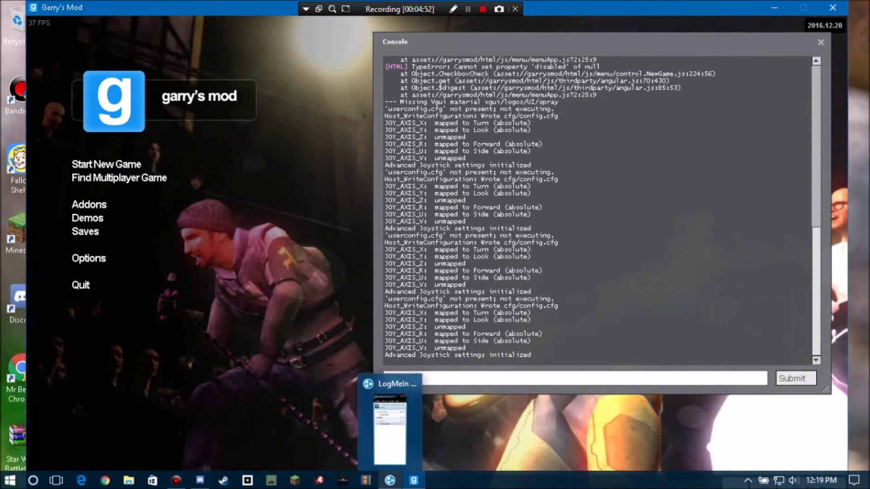
- Bring the Hamachi window in front of the game to check the network address
{"action": "left_click", "coordinate": [389, 480]}
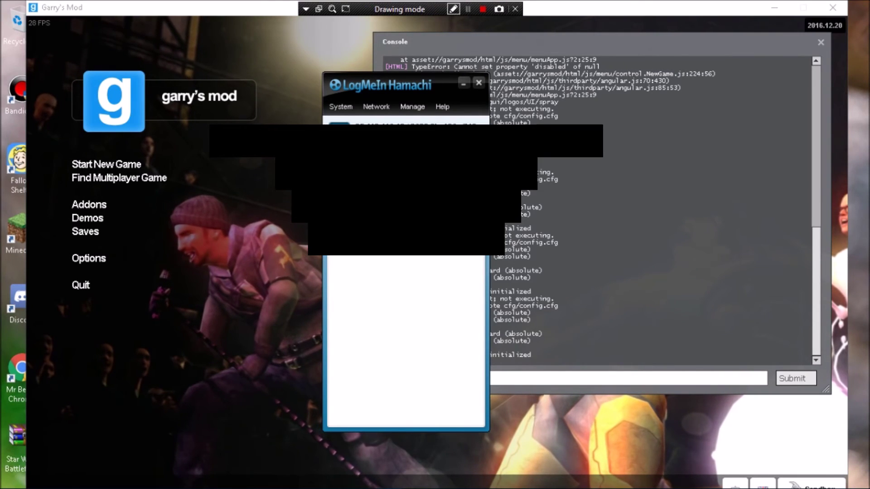
{"action": "left_click", "coordinate": [453, 10]}
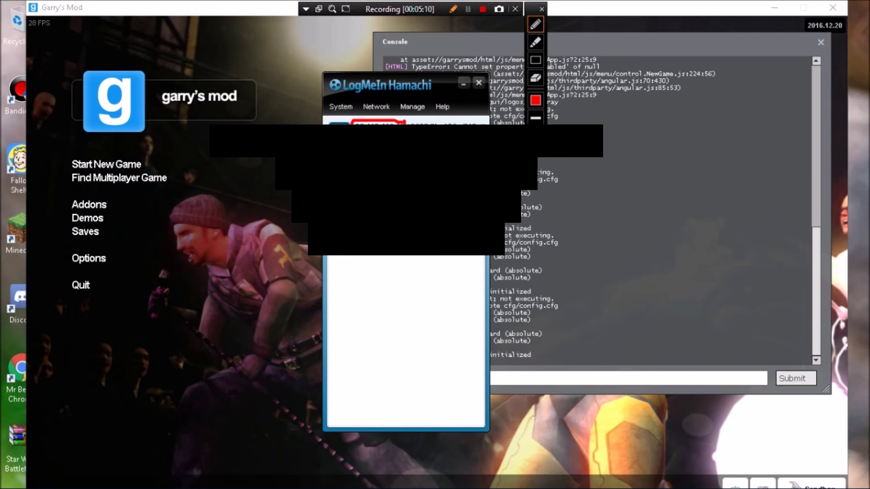
{"action": "left_click", "coordinate": [453, 9]}
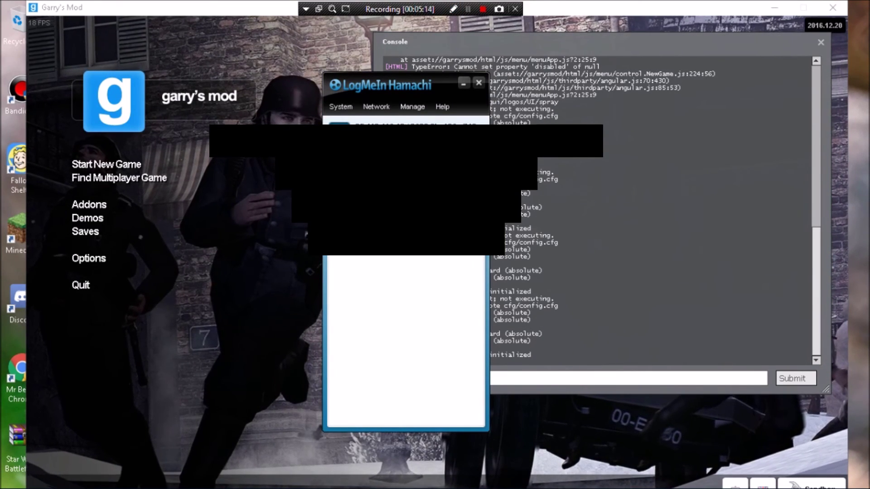
- Back in the Garry's Mod console, type 564636 after connect, then erase it
{"action": "key", "text": "alt+Tab"}
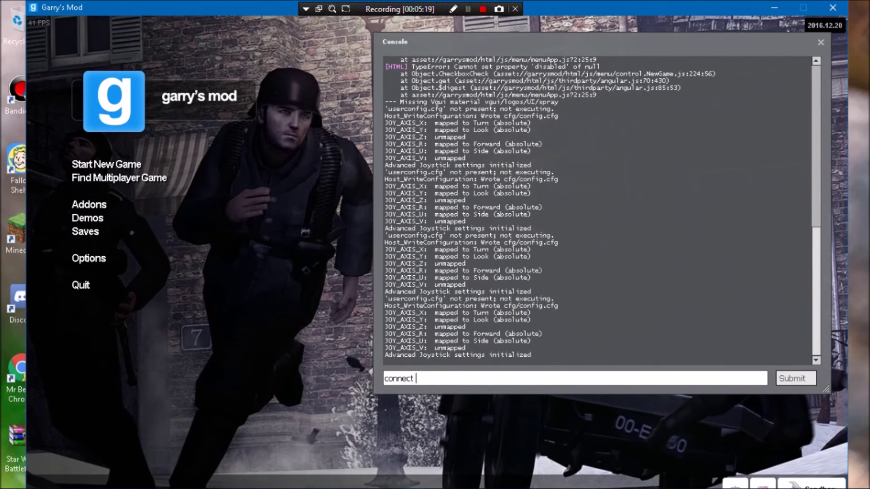
{"action": "type", "text": "564636626"}
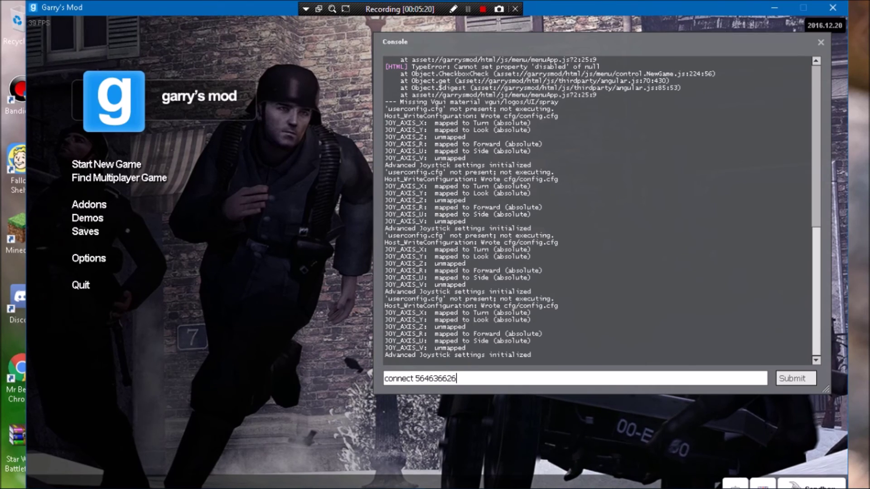
{"action": "key", "text": "BackSpace"}
{"action": "key", "text": "BackSpace"}
{"action": "key", "text": "BackSpace"}
{"action": "key", "text": "BackSpace"}
{"action": "key", "text": "BackSpace"}
{"action": "key", "text": "BackSpace"}
{"action": "key", "text": "BackSpace"}
{"action": "key", "text": "BackSpace"}
{"action": "key", "text": "BackSpace"}
{"action": "key", "text": "BackSpace"}
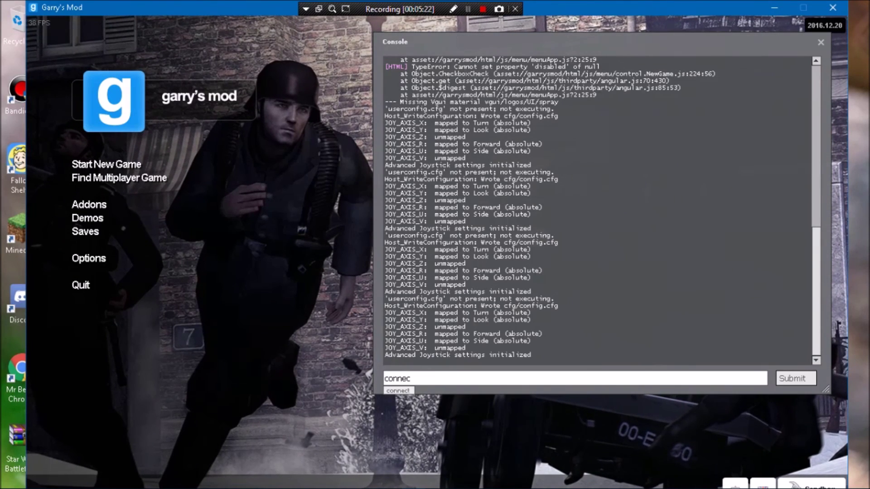